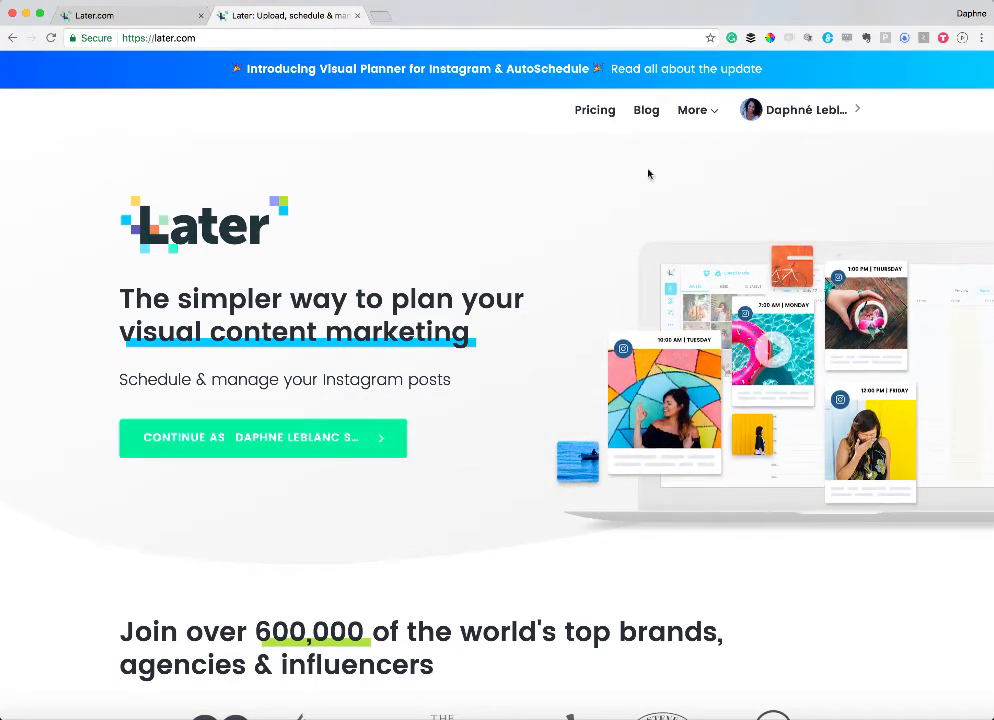
Review the features and prices of the Later plans on the pricing page, and close that page
left_click(606, 113)
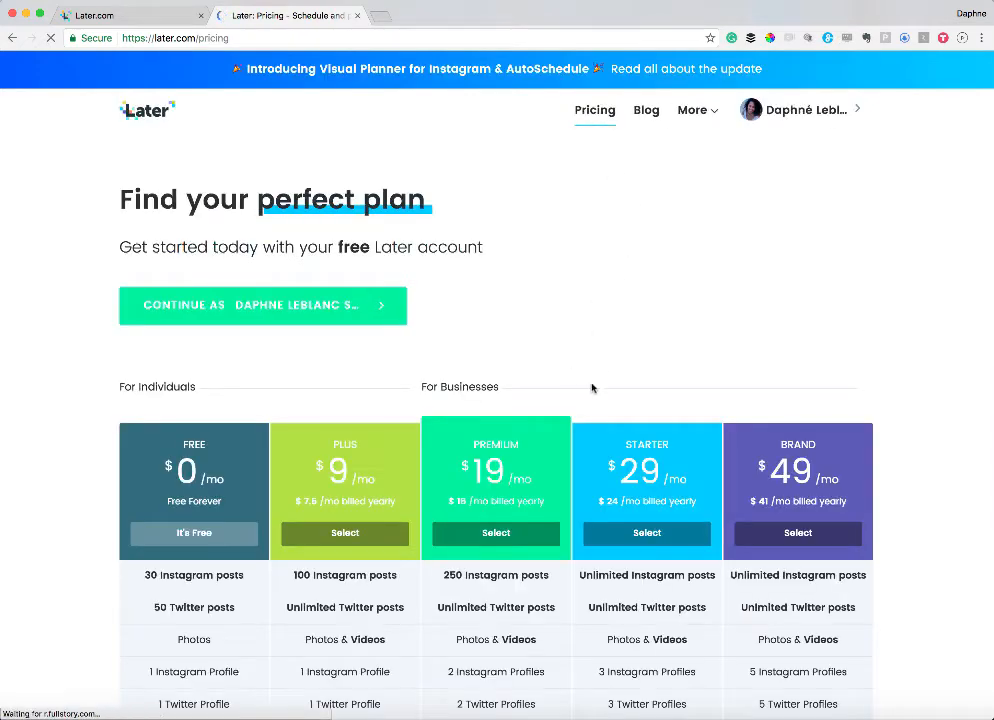
scroll(592, 370, "down", 3)
scroll(592, 358, "down", 2)
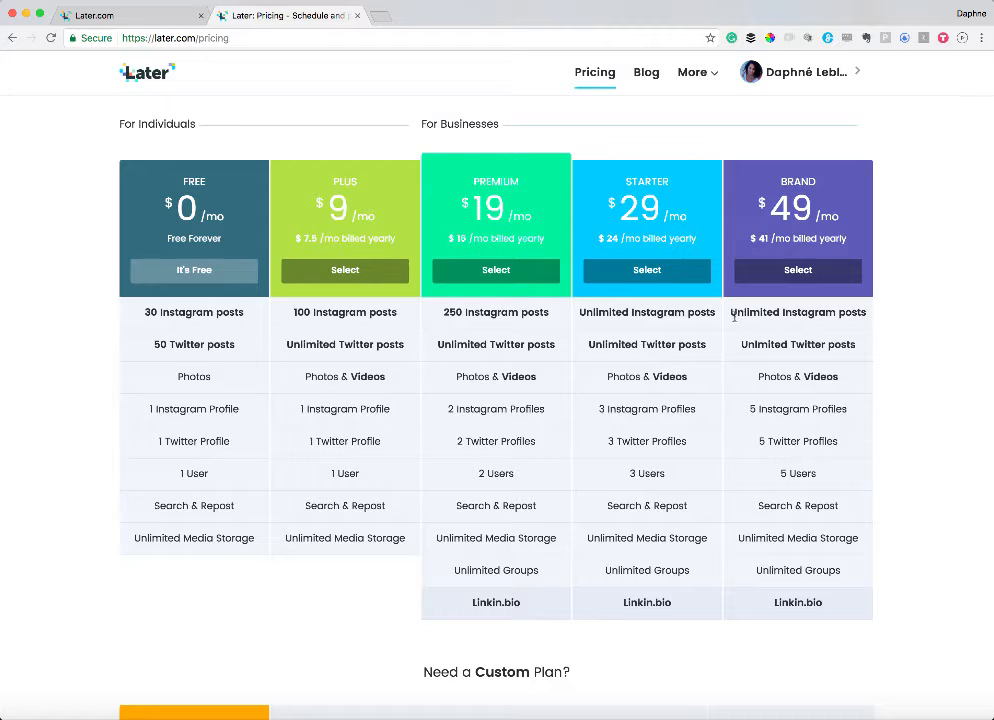
left_click(357, 15)
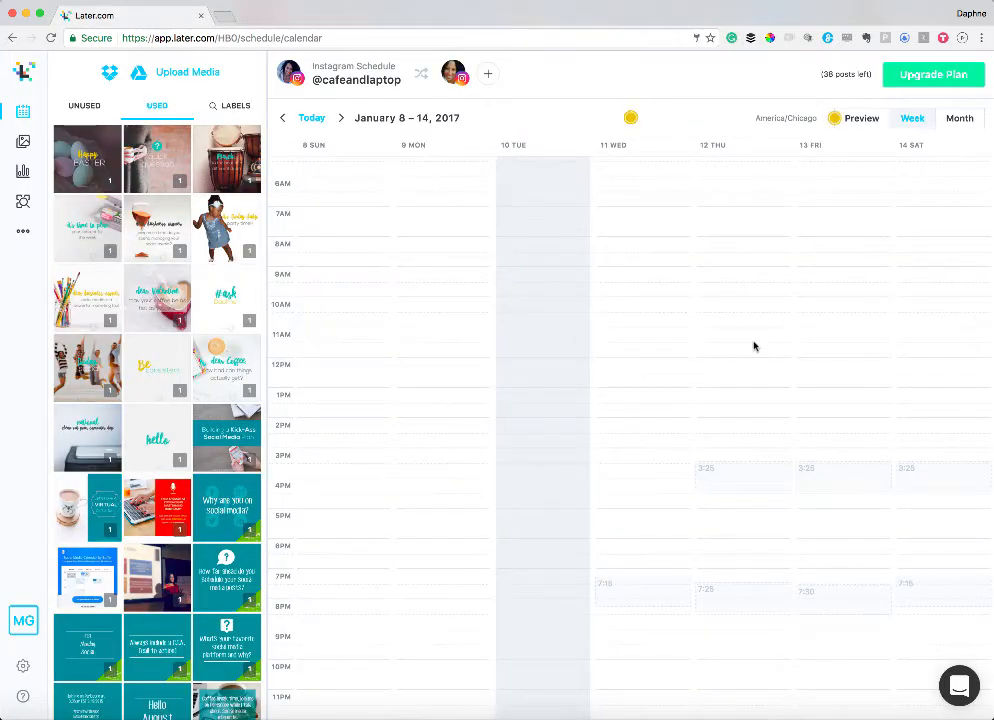
Move the afternoon posting slots to 3:15 on Wednesday and 3:35 on Thursday in the week calendar
left_click(782, 467)
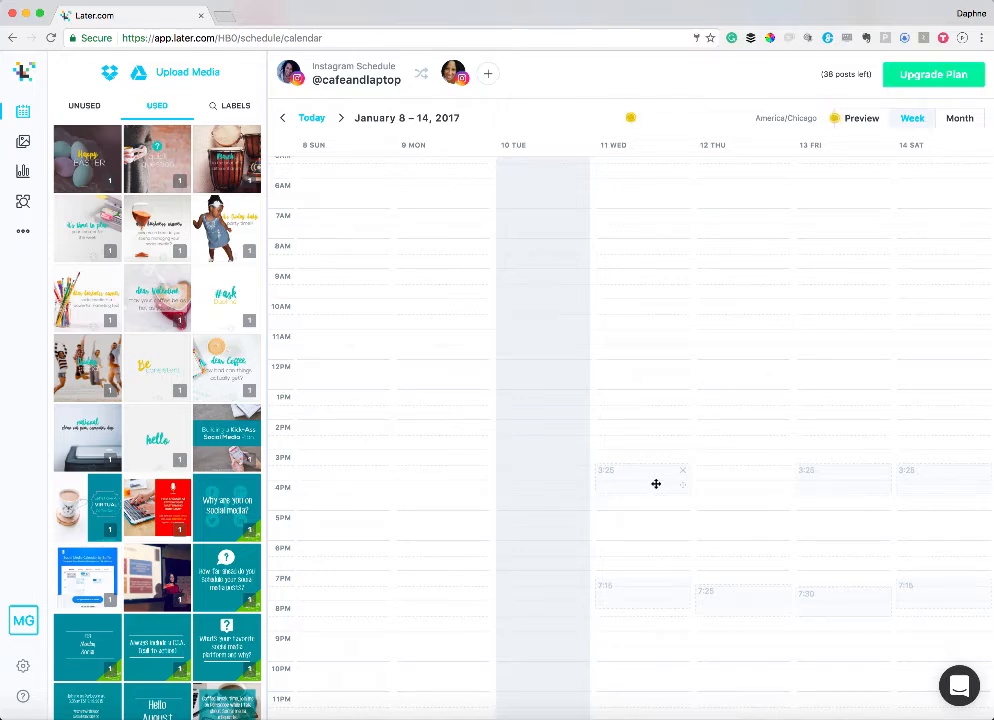
mouse_move(656, 484)
left_mouse_down()
mouse_move(655, 466)
mouse_move(659, 504)
mouse_move(658, 478)
left_mouse_up()
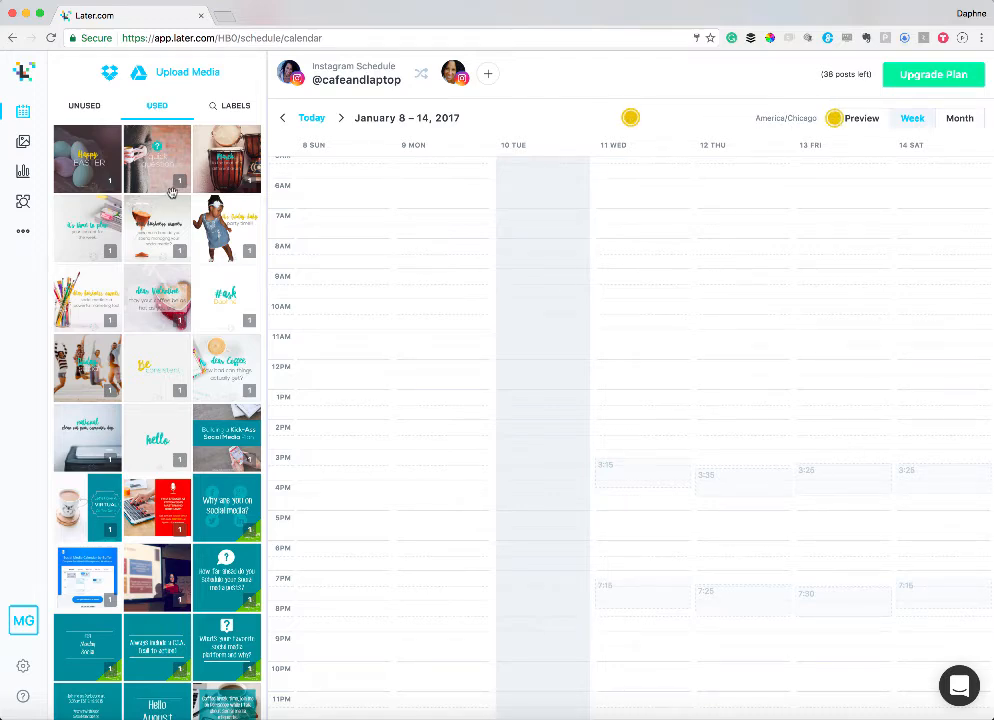
Look through the unused, used and labelled media, and check the Google Drive import without granting access
left_click(86, 108)
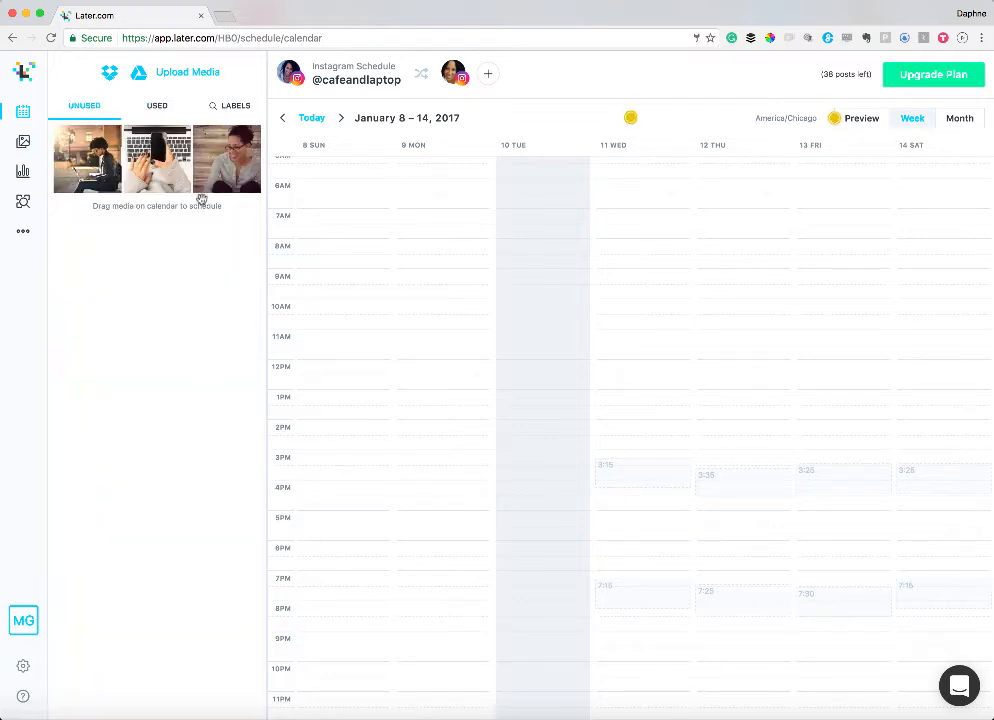
left_click(158, 108)
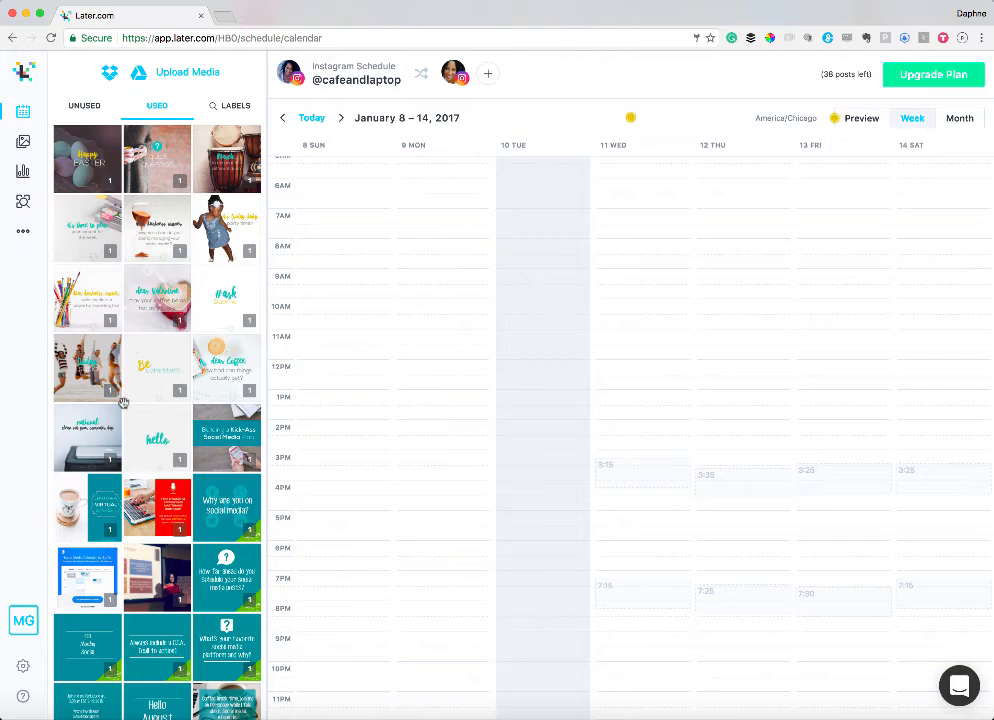
left_click(232, 106)
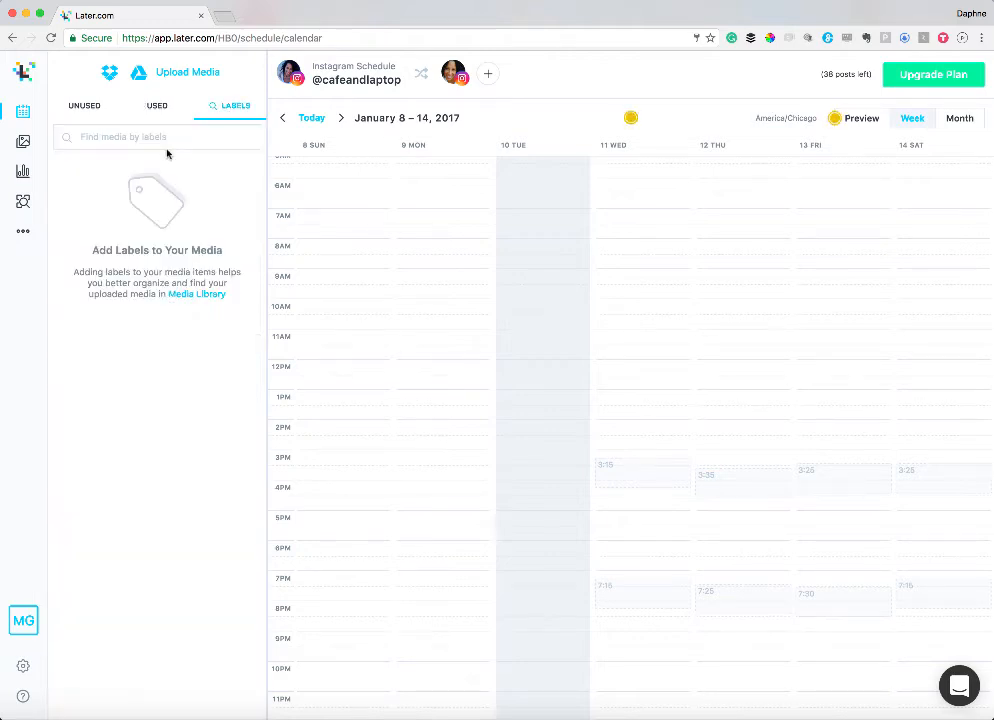
left_click(88, 106)
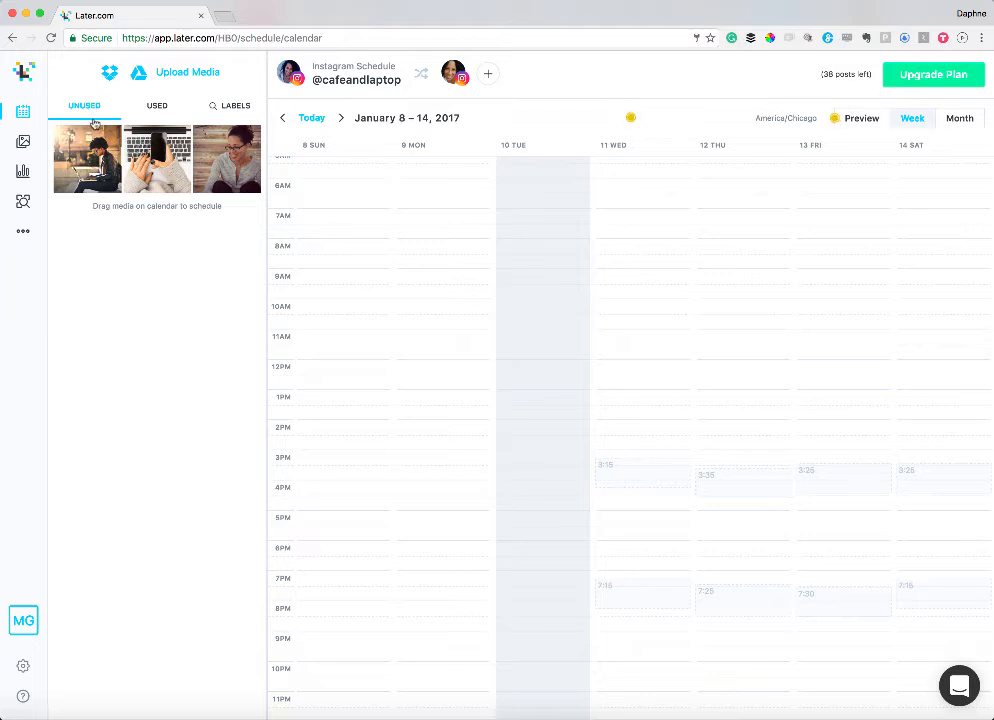
left_click(141, 80)
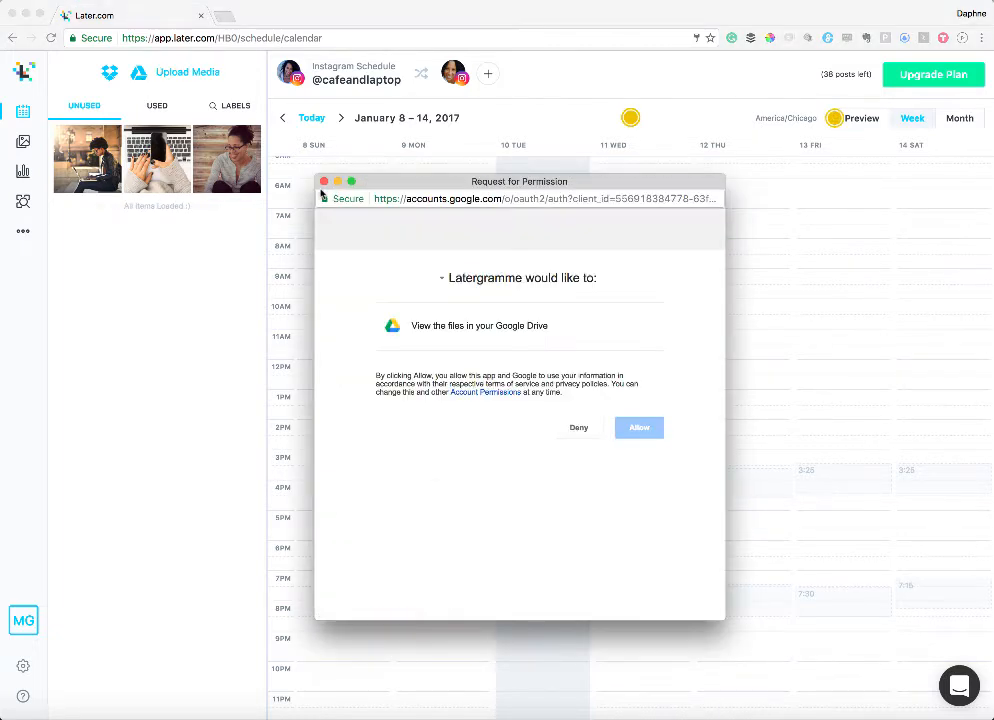
left_click(324, 182)
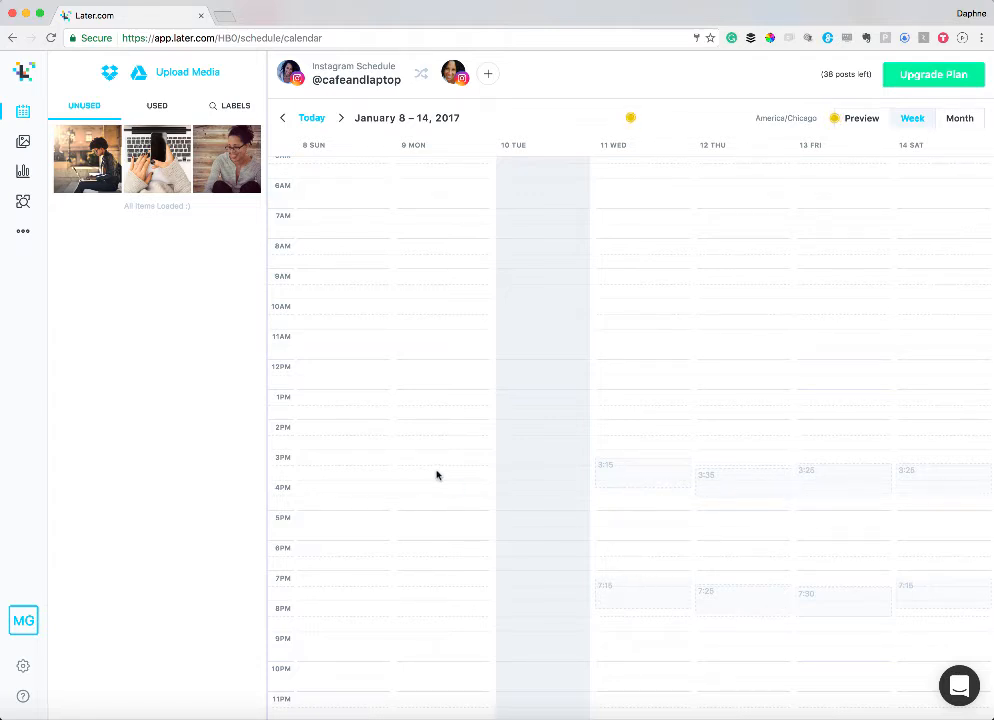
Auto-schedule the eight used images from "quick question" down to "Always include a C.T.A." in the middle column to the preferred time slots
left_click(156, 106)
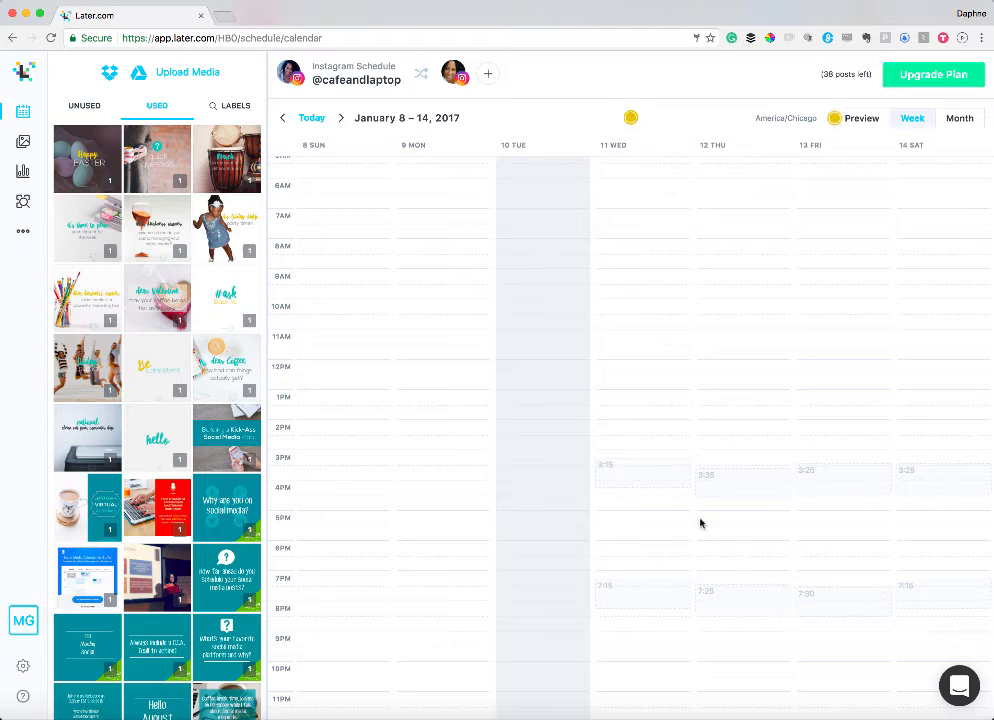
left_click(131, 140)
left_click(131, 238)
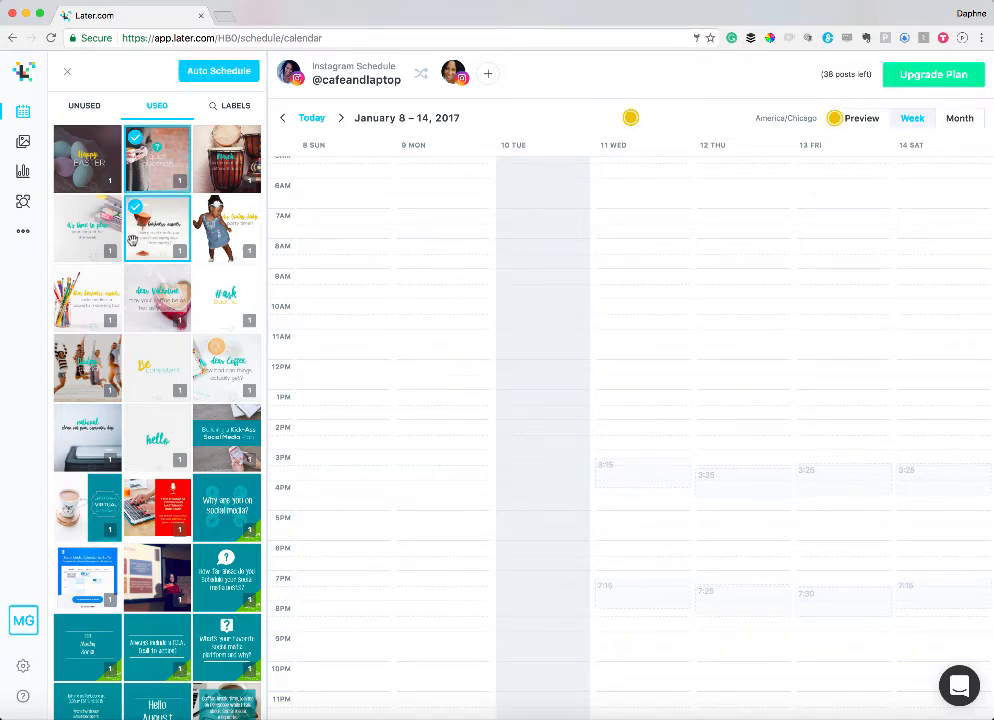
left_click(132, 310)
left_click(132, 380)
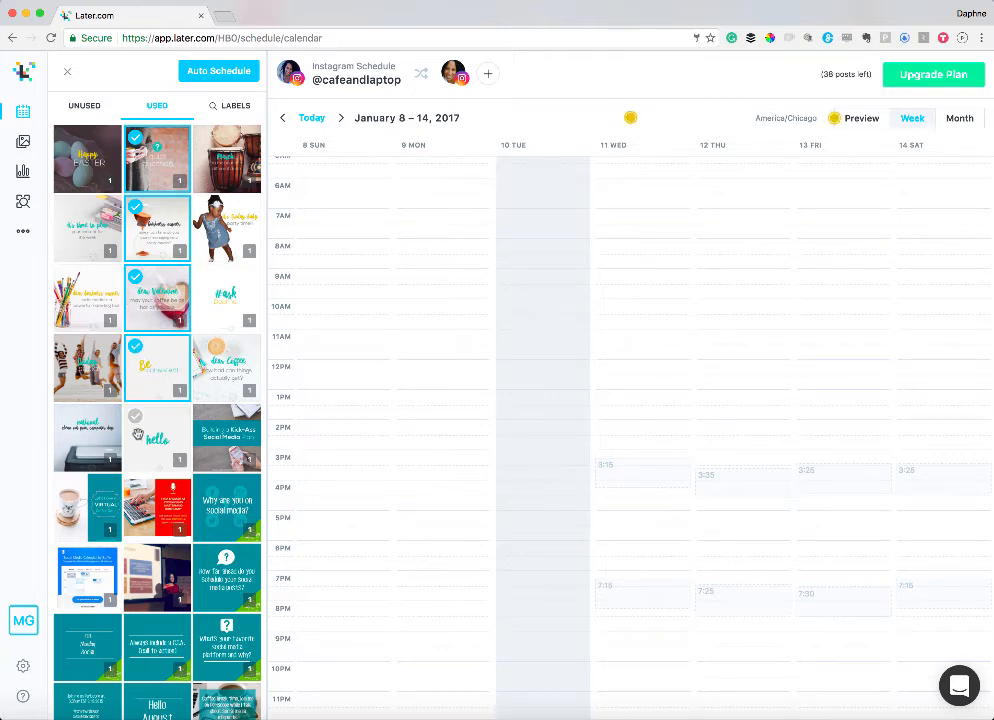
left_click(133, 416)
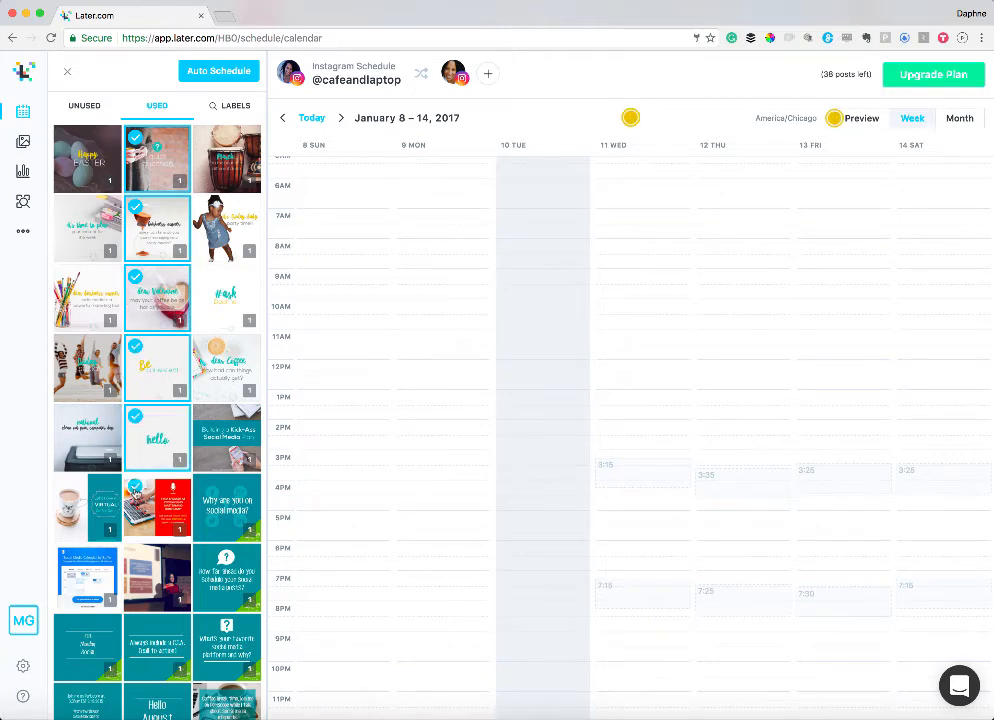
left_click(140, 505)
left_click(140, 565)
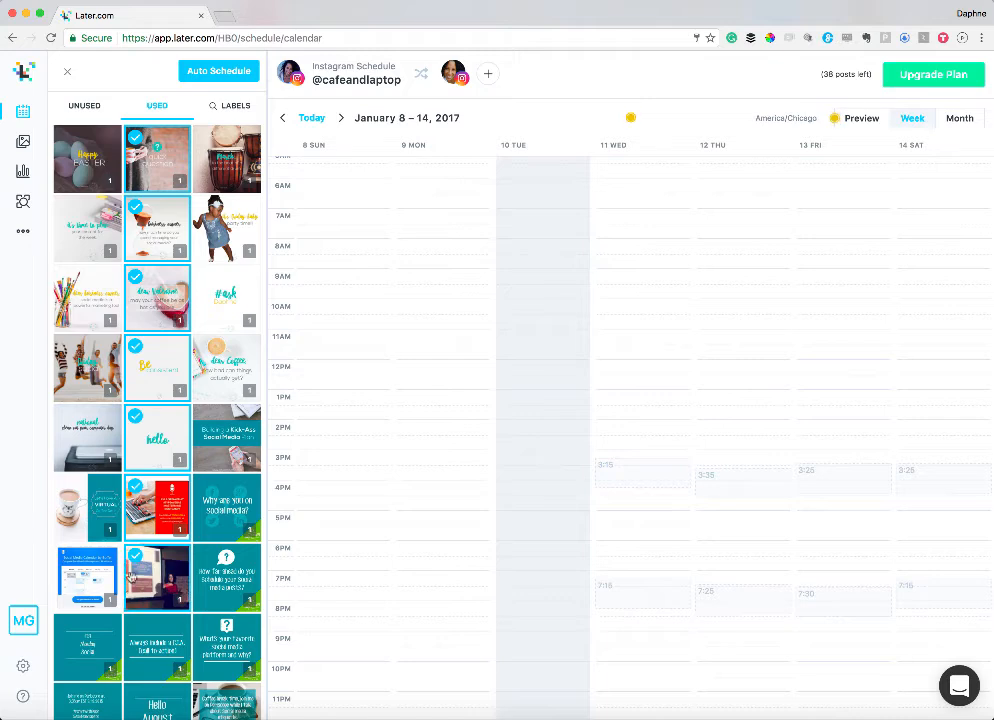
left_click(138, 630)
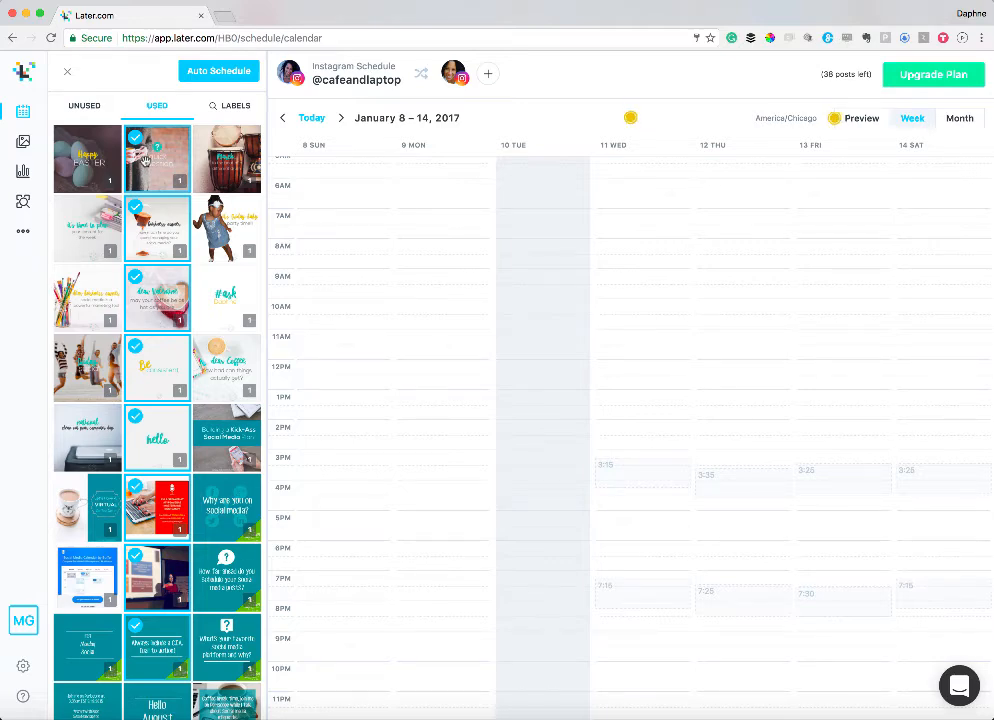
left_click_drag(146, 160, 425, 86)
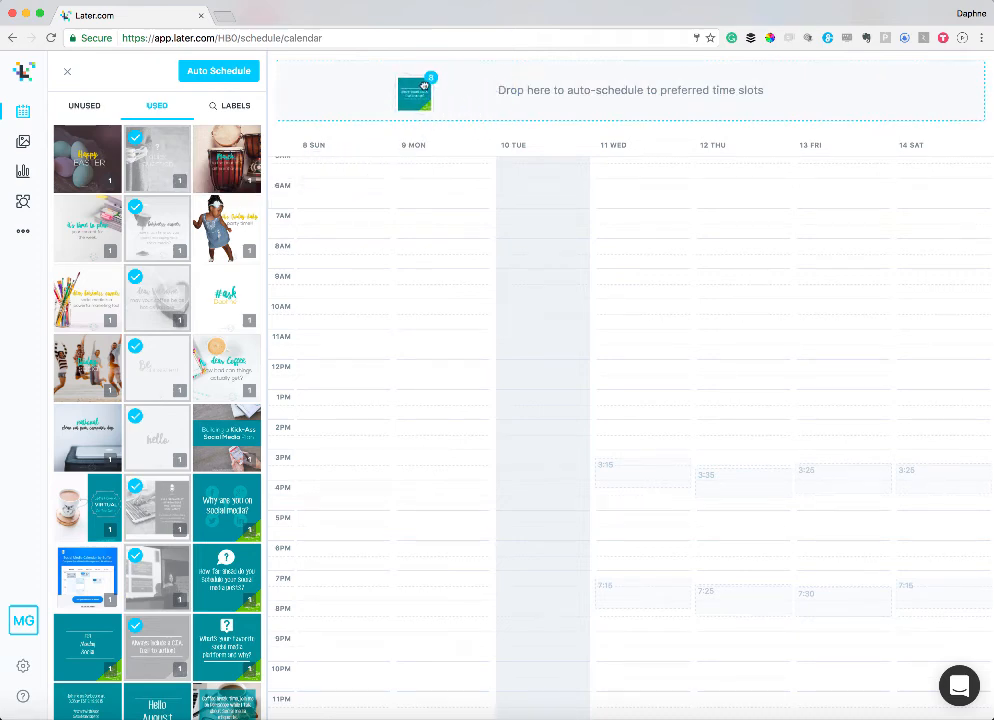
left_click_drag(425, 86, 425, 87)
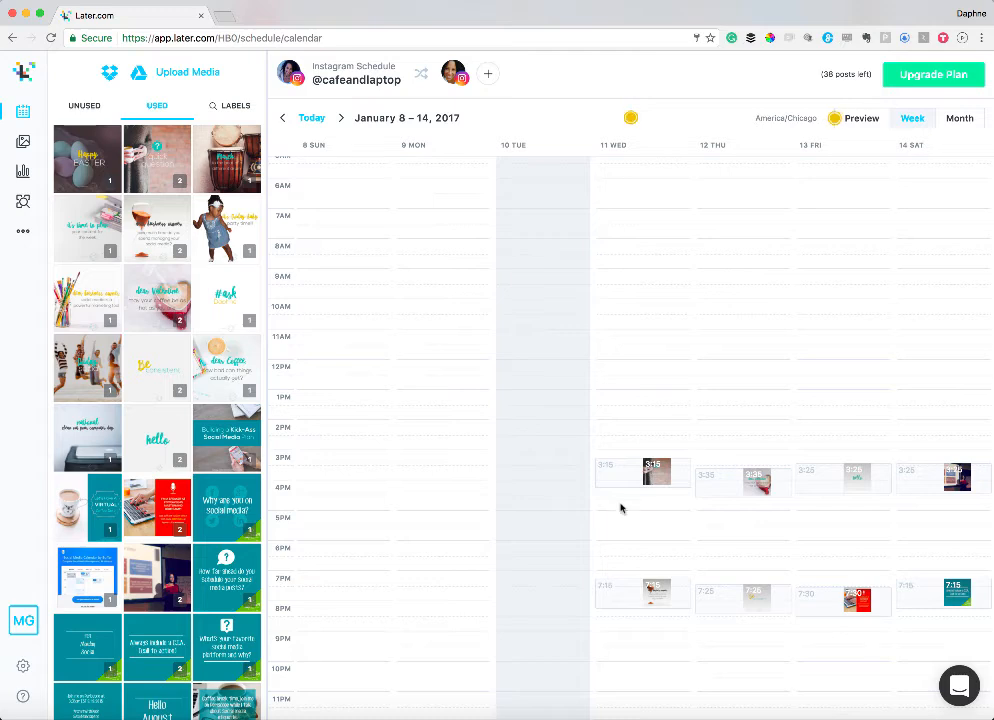
Replace the caption of Wednesday's 3:15 post with the saved Main Hashtags caption
left_click(652, 472)
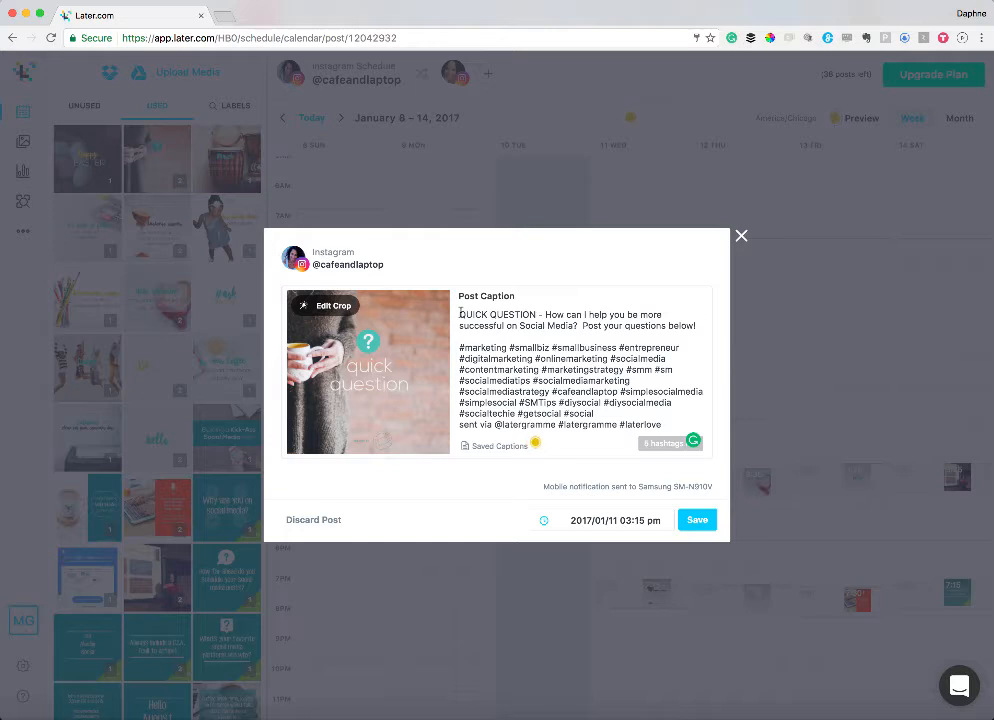
left_click_drag(460, 313, 686, 428)
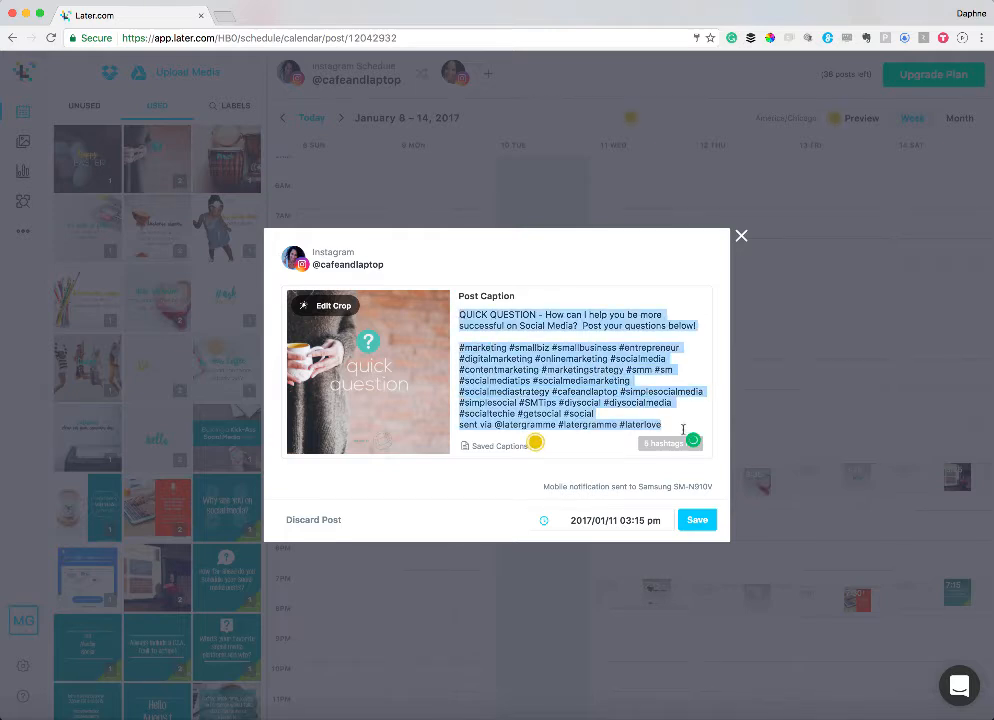
key("ctrl+x")
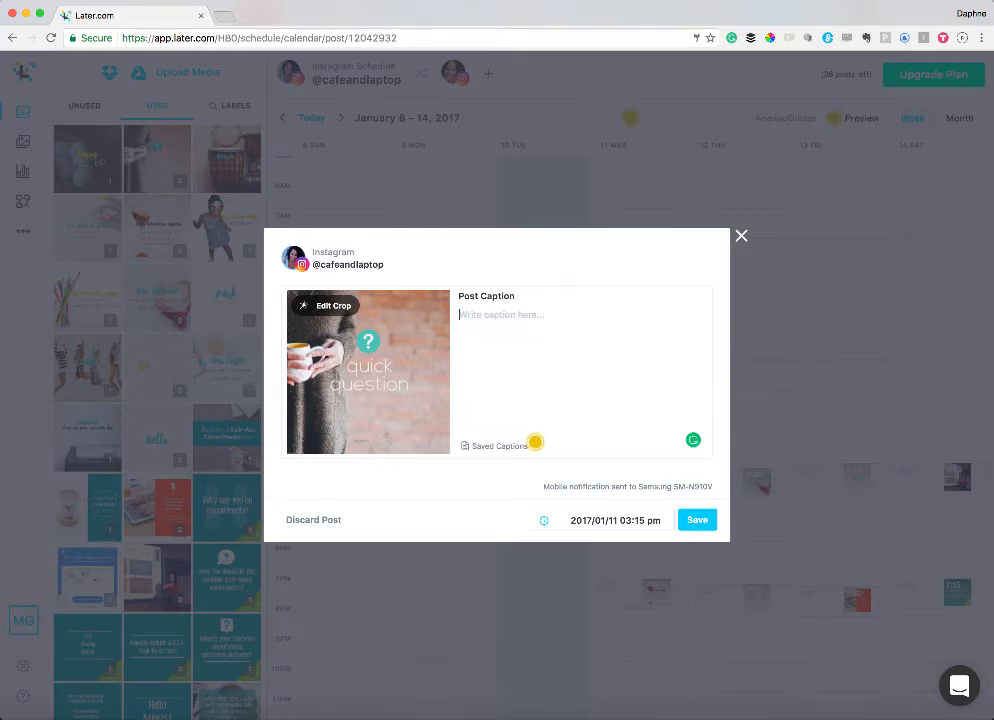
left_click(487, 447)
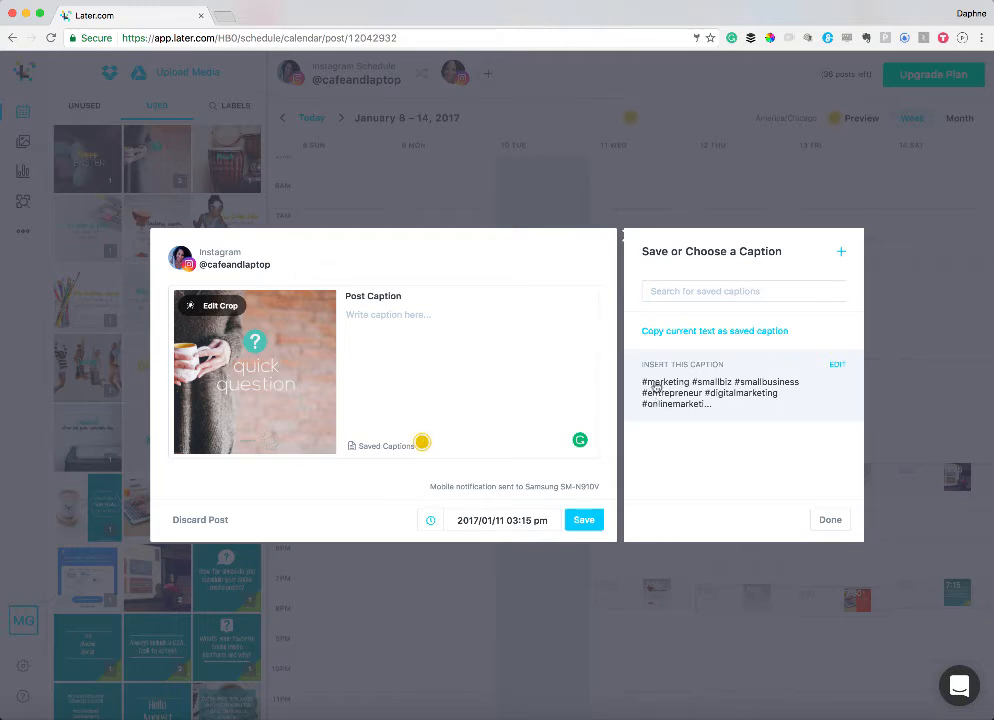
left_click(690, 365)
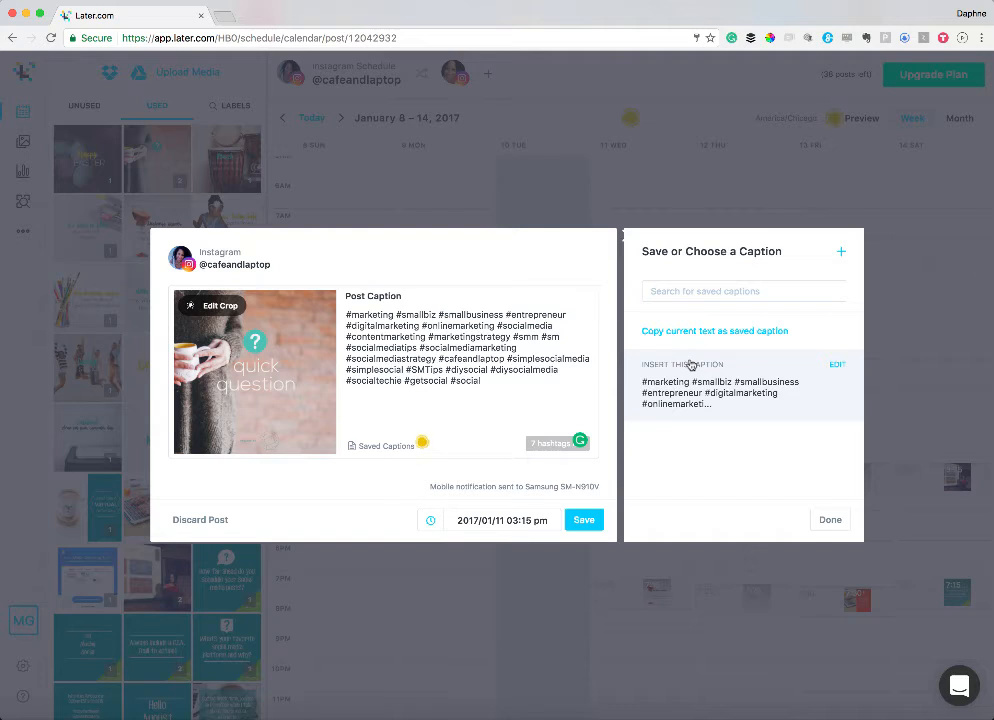
Add the line "This is a really cool feature!" and a blank line above the hashtags, and save the post
triple_click(346, 313)
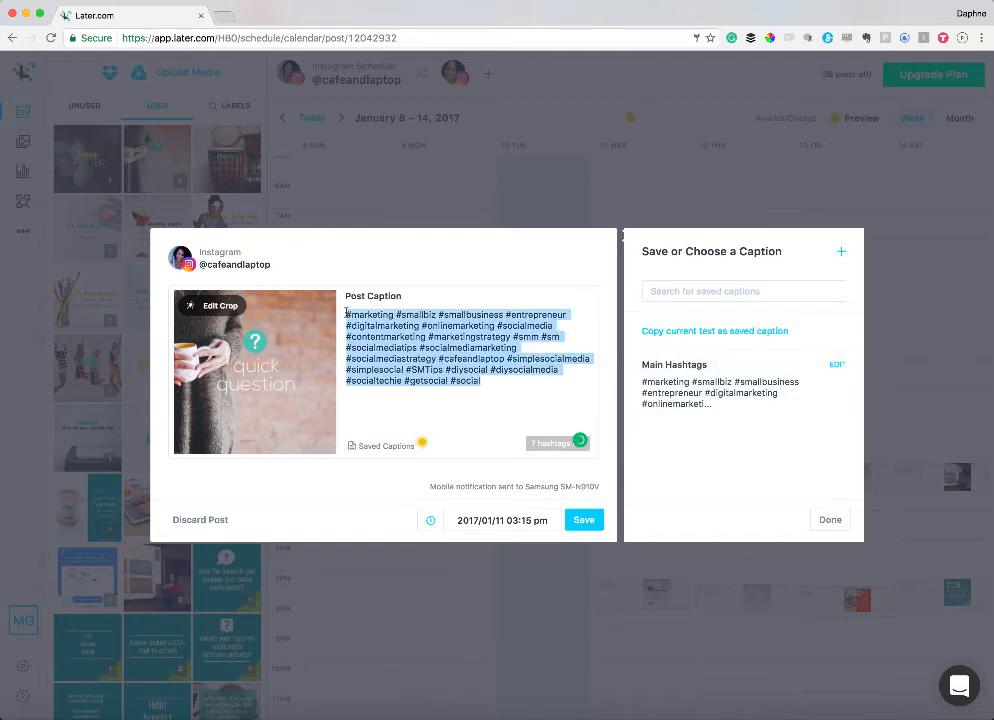
key("Right")
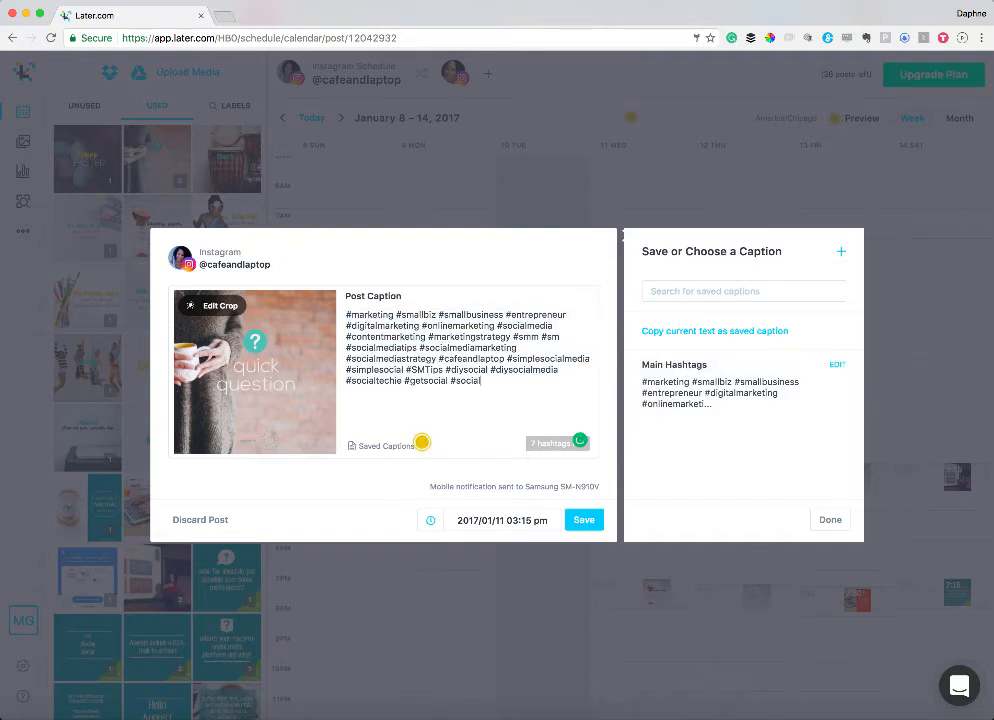
left_click(346, 314)
key("Return")
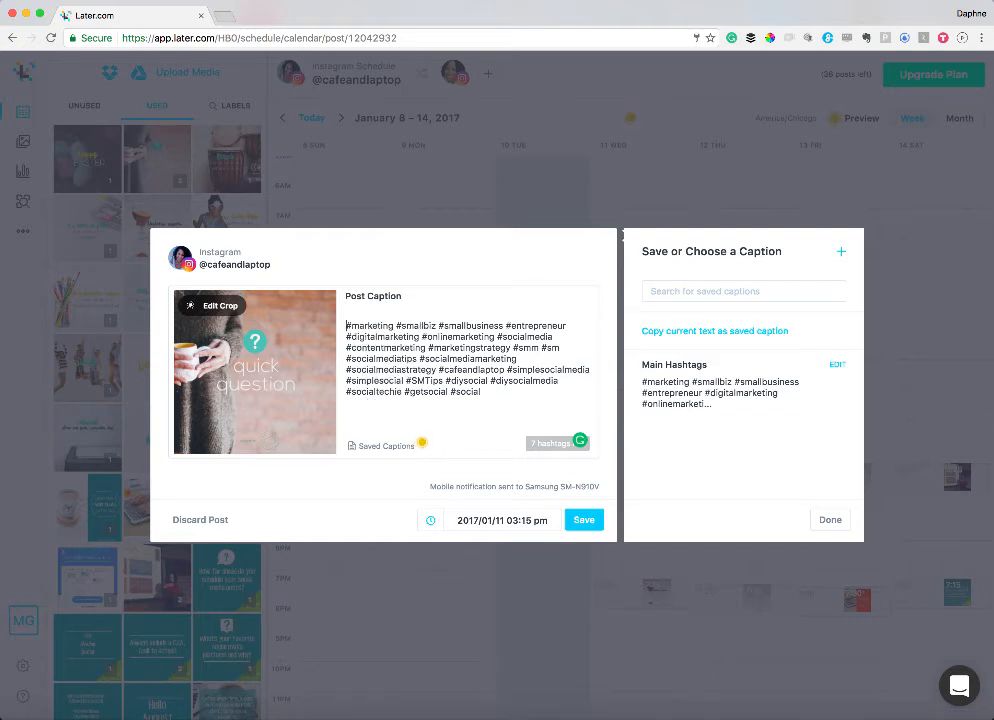
type("THis is")
key("BackSpace")
key("BackSpace")
key("BackSpace")
key("BackSpace")
key("BackSpace")
key("BackSpace")
type("his is a really cool")
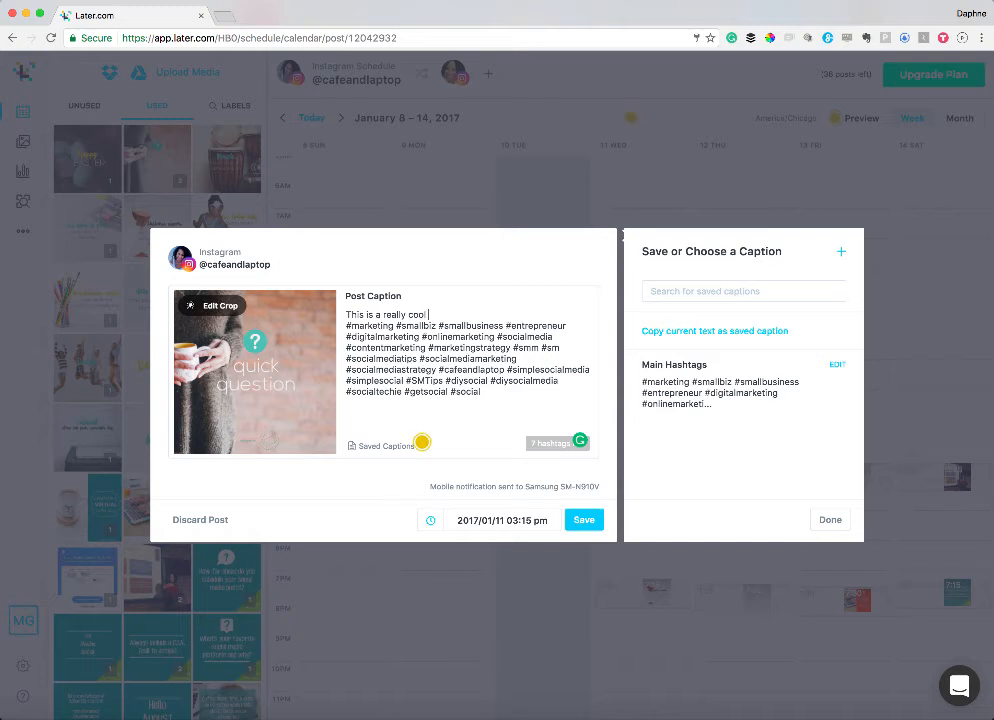
type(" feature!")
key("Return")
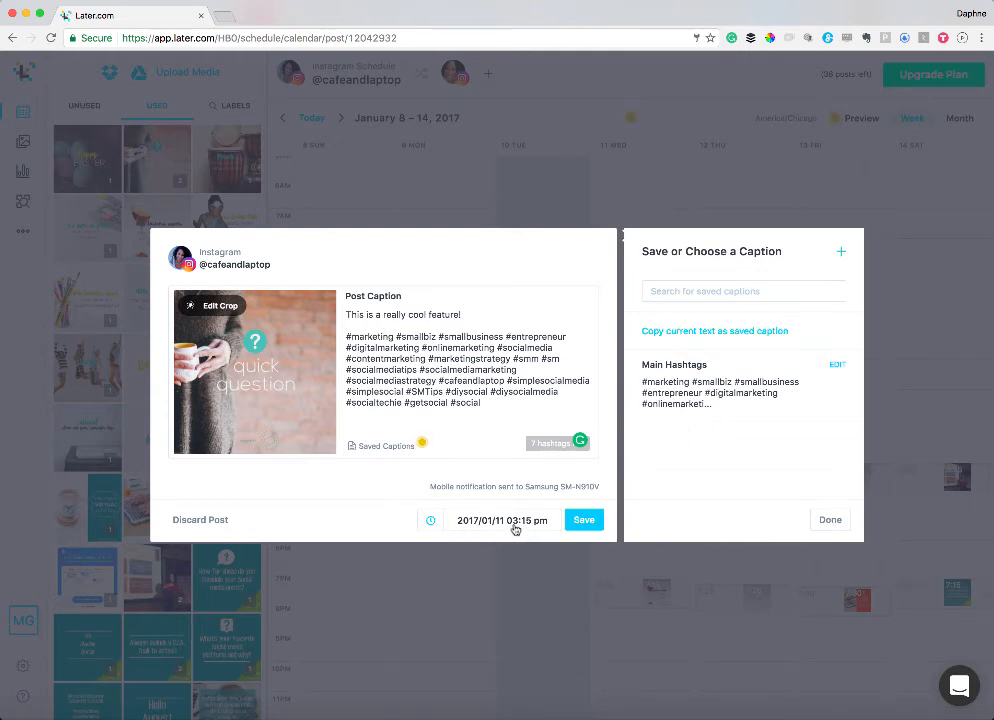
left_click(828, 521)
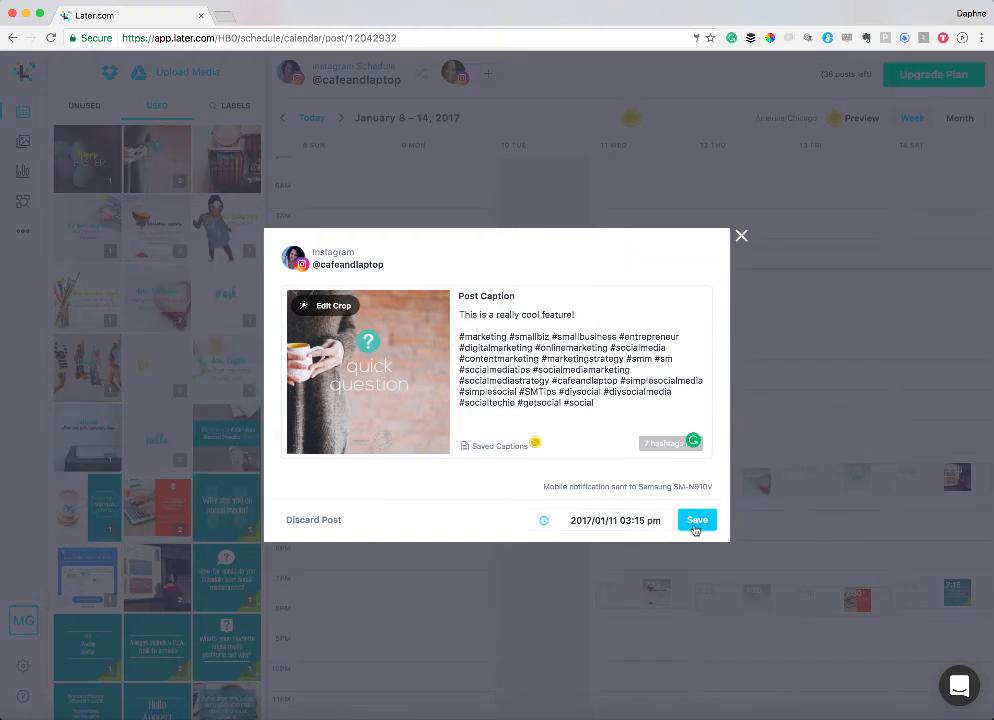
left_click(696, 521)
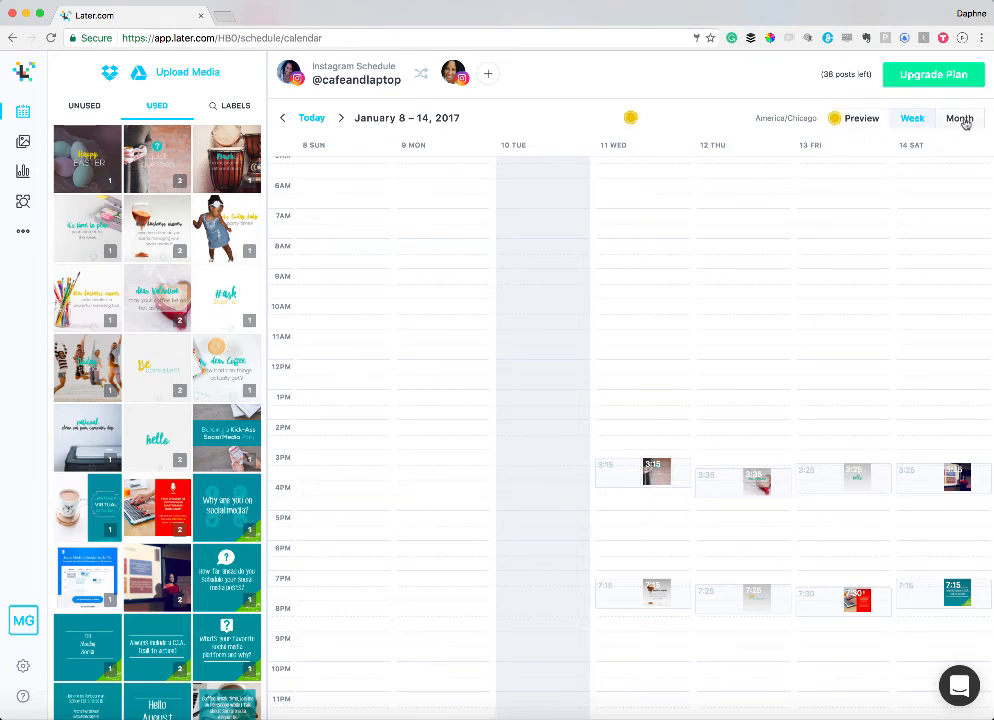
Try a different order for the scheduled posts in the Instagram preview grid, and return to the week calendar without saving
left_click(861, 119)
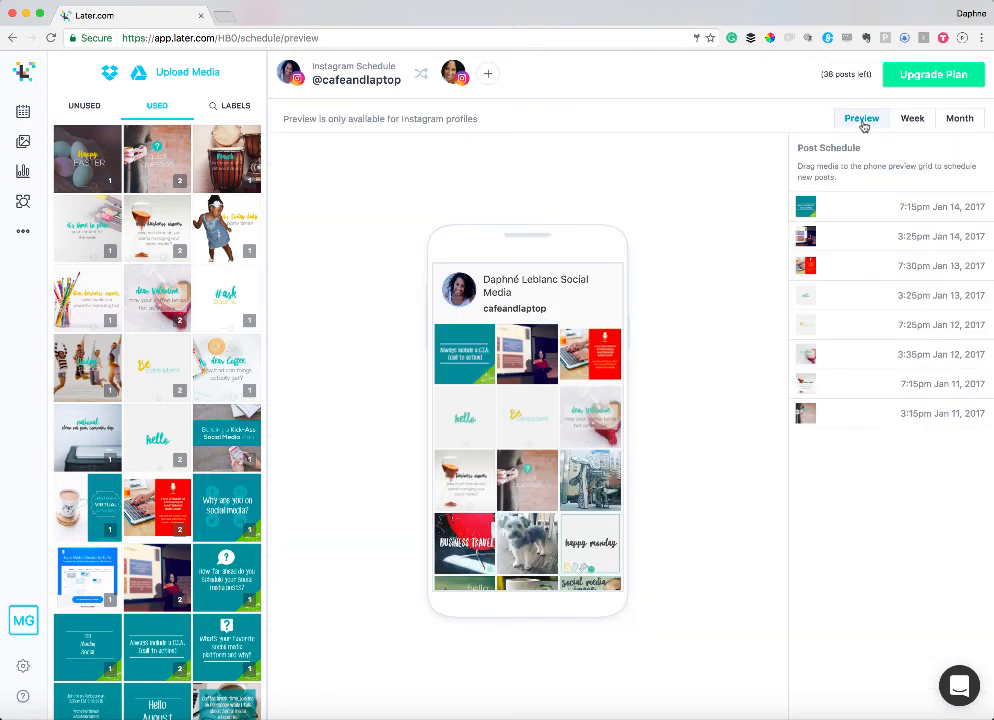
mouse_move(460, 440)
mouse_move(477, 368)
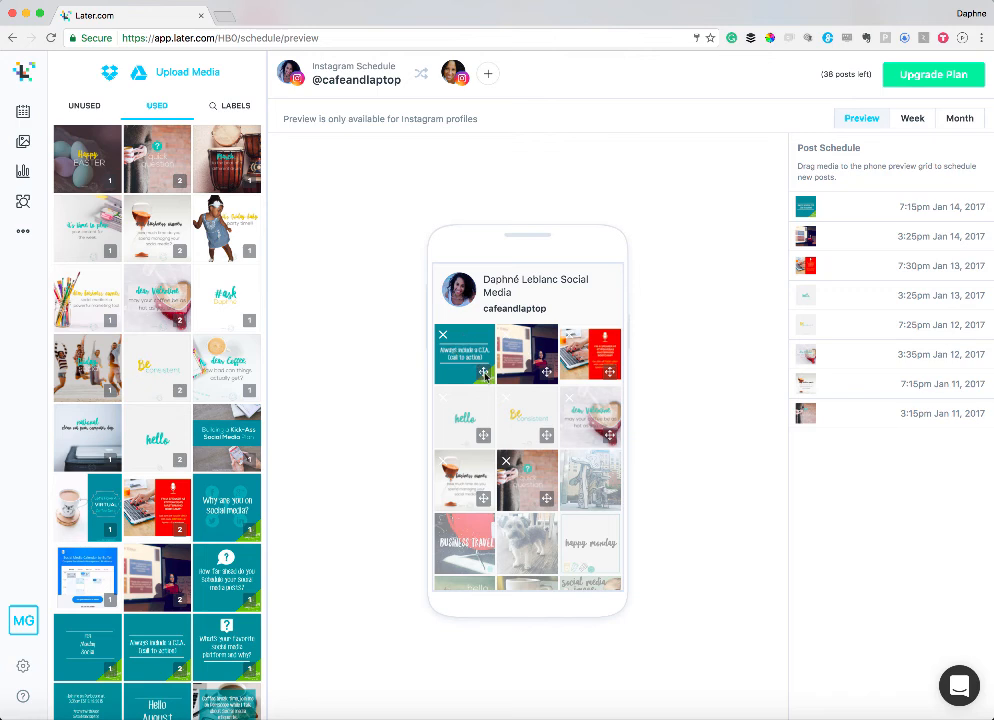
left_click_drag(485, 372, 465, 415)
left_click_drag(530, 484, 467, 480)
left_click_drag(456, 410, 522, 420)
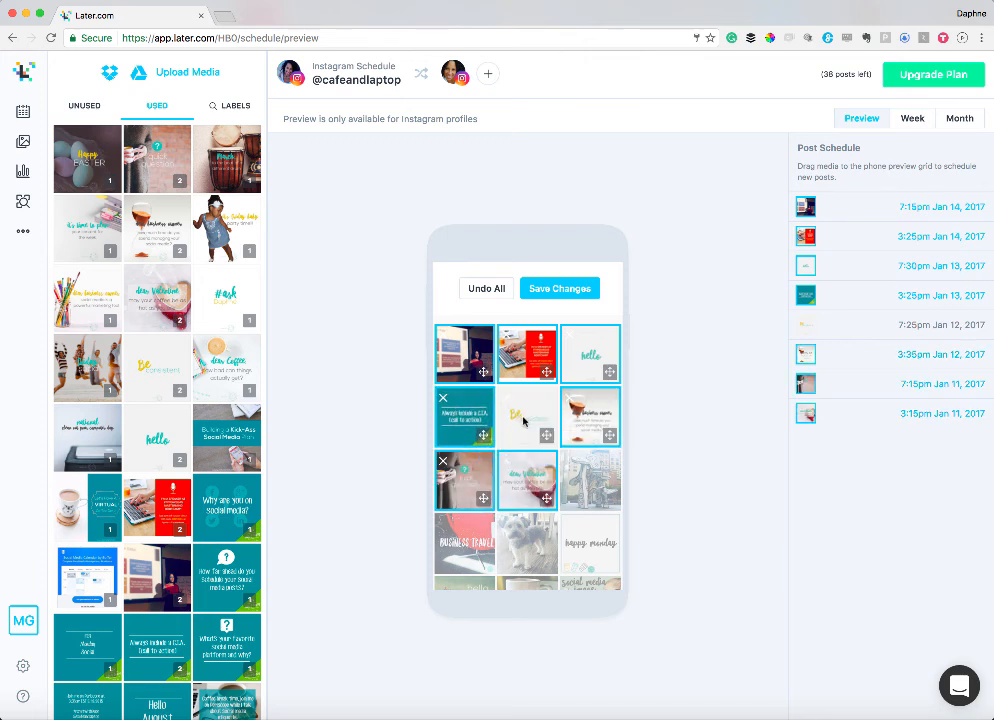
left_click_drag(532, 352, 531, 424)
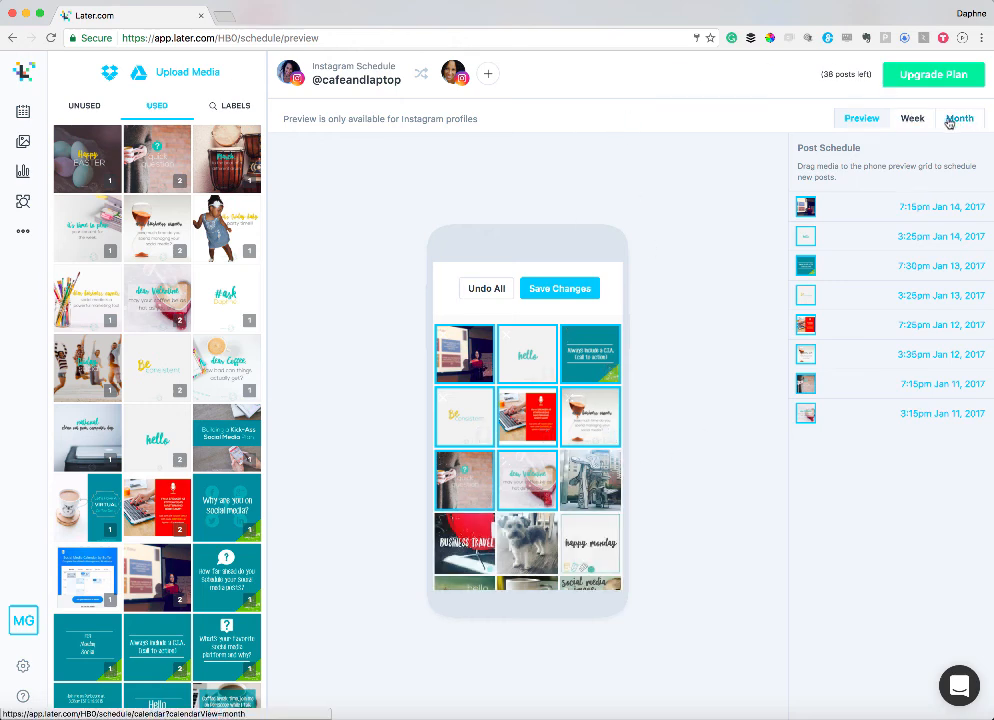
left_click(912, 119)
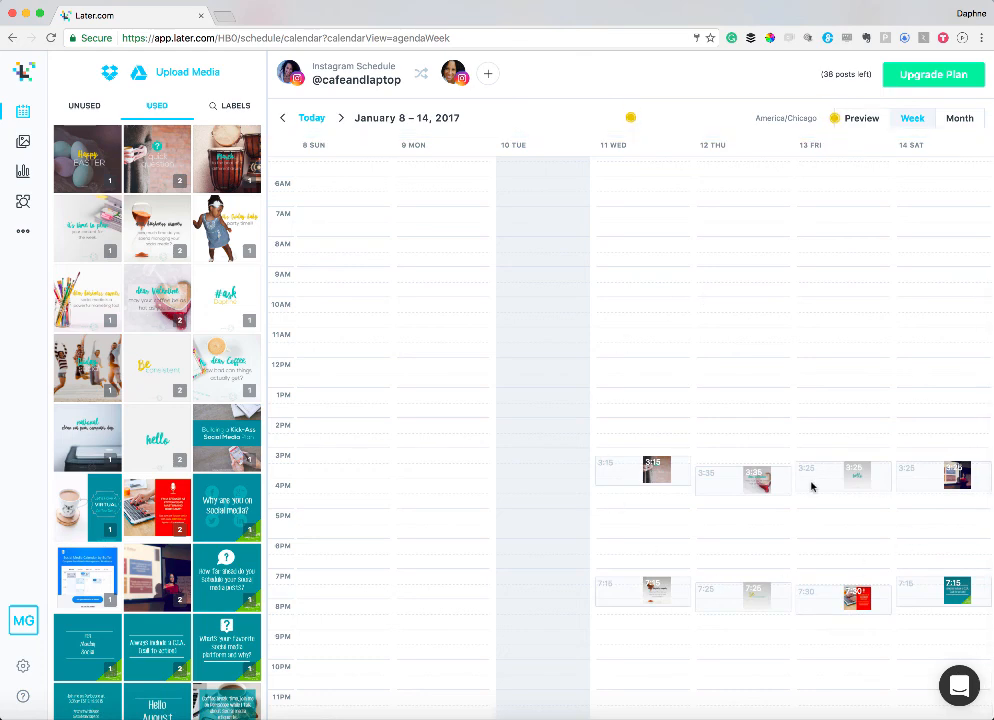